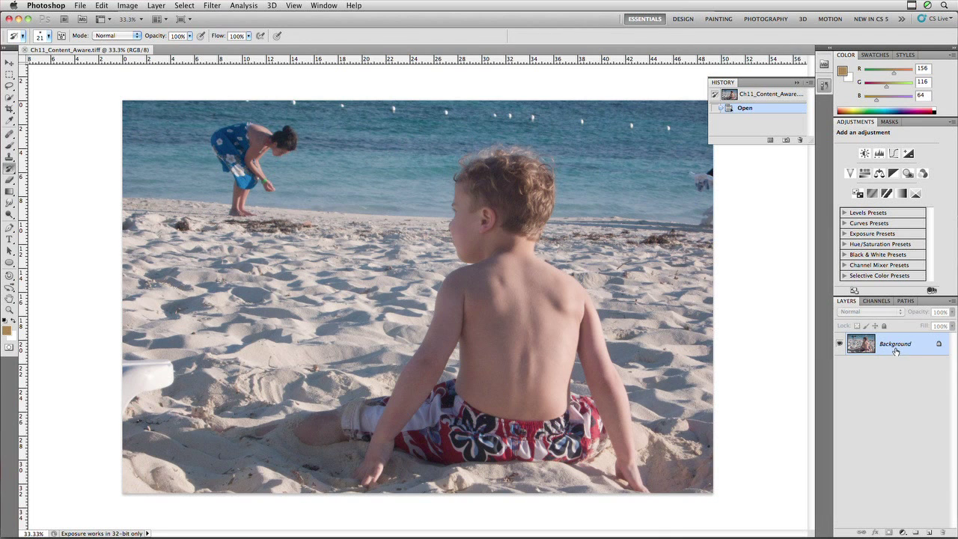
Duplicate the Background layer and name the copy 'Fixed'.
key("super+j")
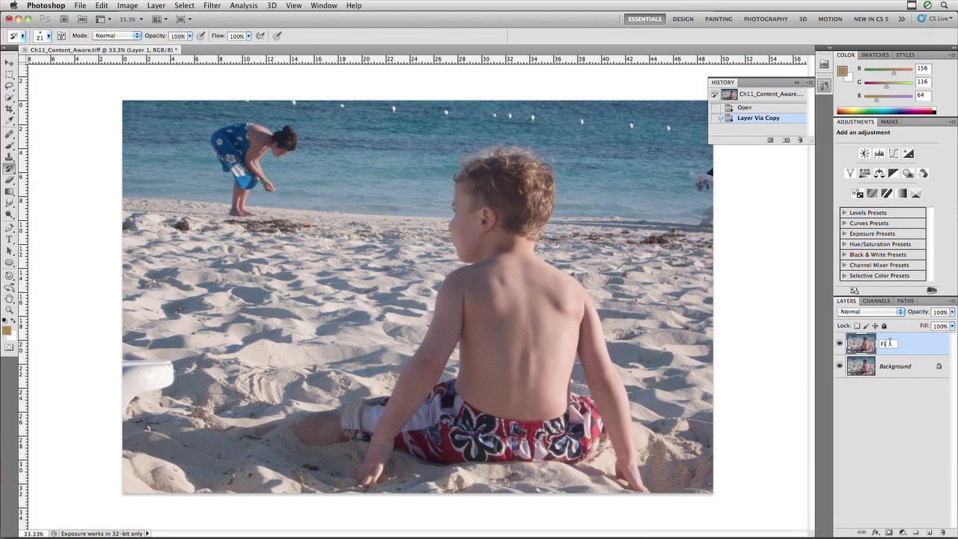
key("Return")
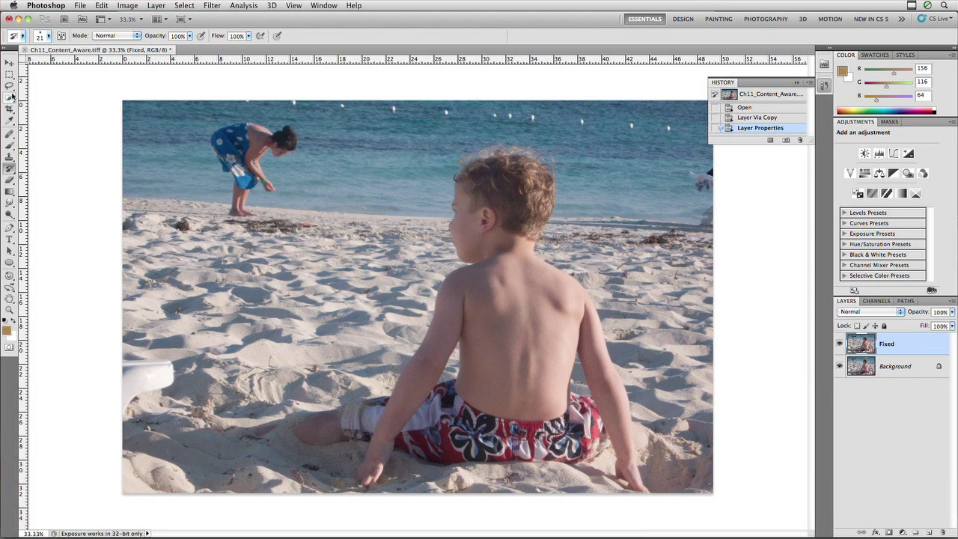
left_click(9, 89)
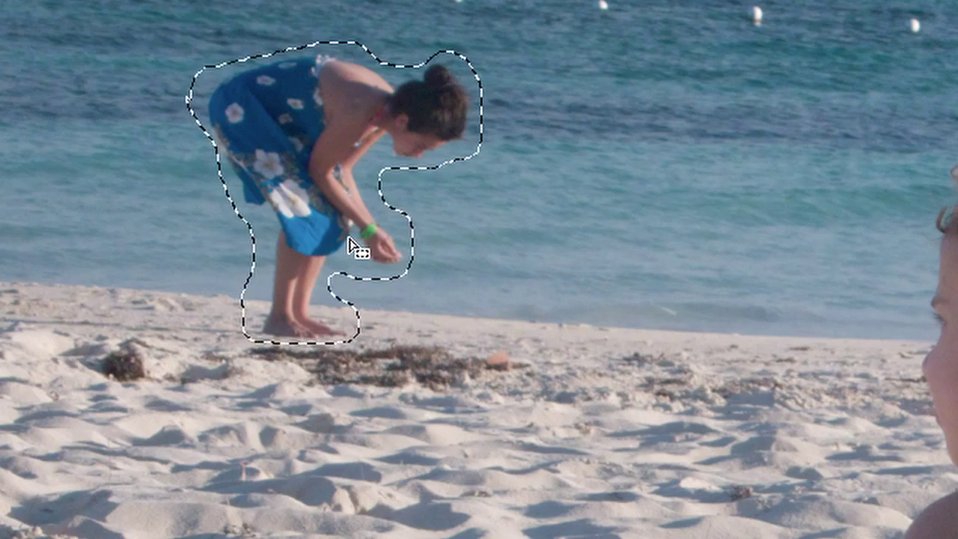
Nudge the loose lasso selection around the bending woman slightly left.
key("Left")
key("Left")
key("Left")
key("Left")
key("Left")
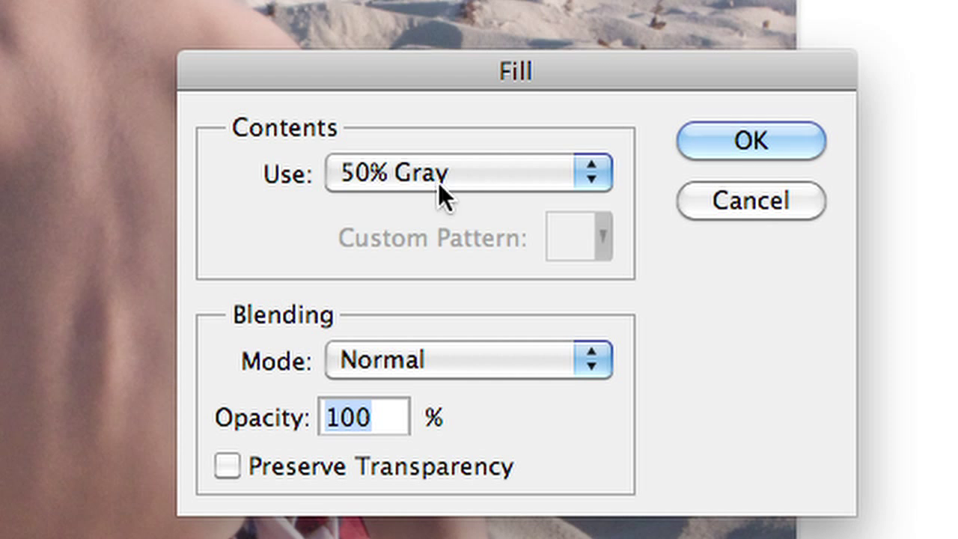
Fill the selection with Content-Aware to replace the woman with sea and sand.
left_click(440, 176)
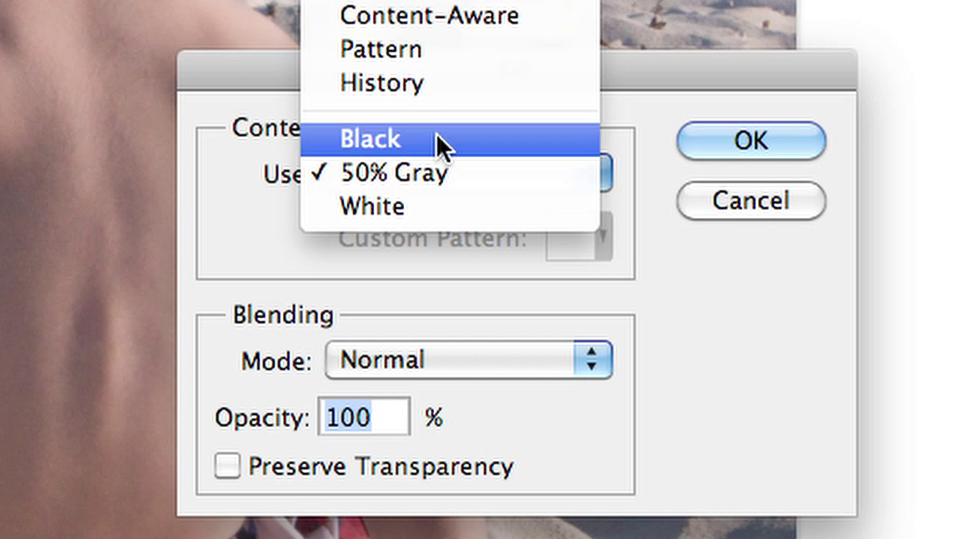
left_click(428, 18)
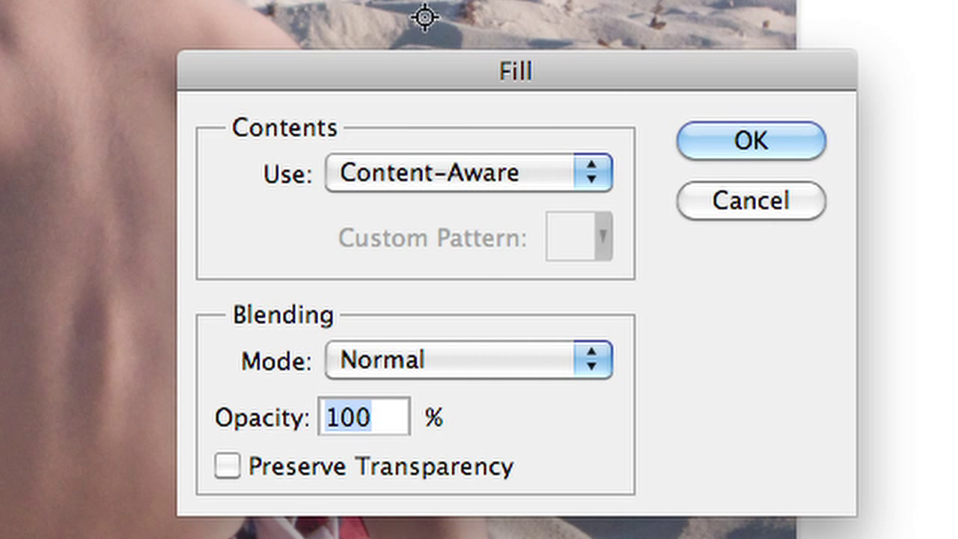
left_click(742, 142)
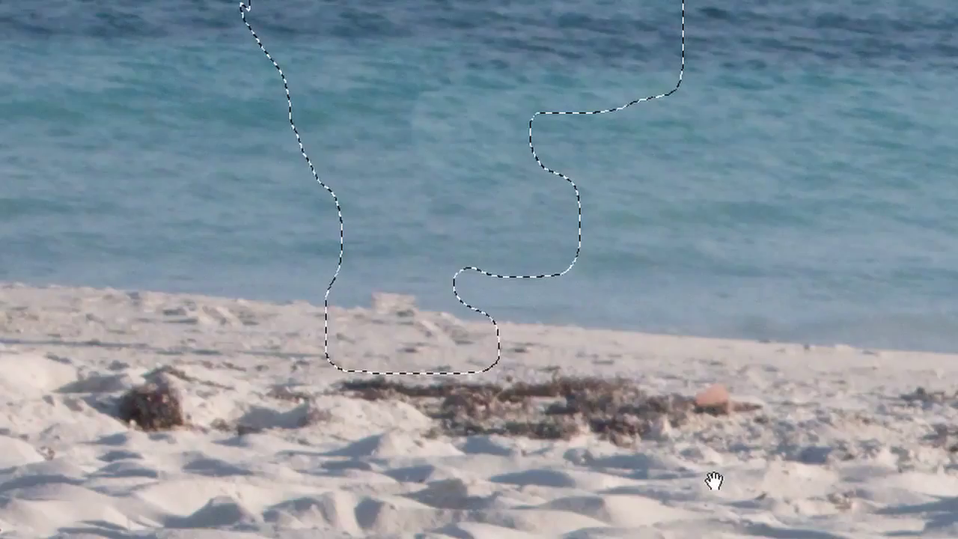
Deselect, then clone clean sand over the leftover bump on the shoreline.
key("ctrl+d")
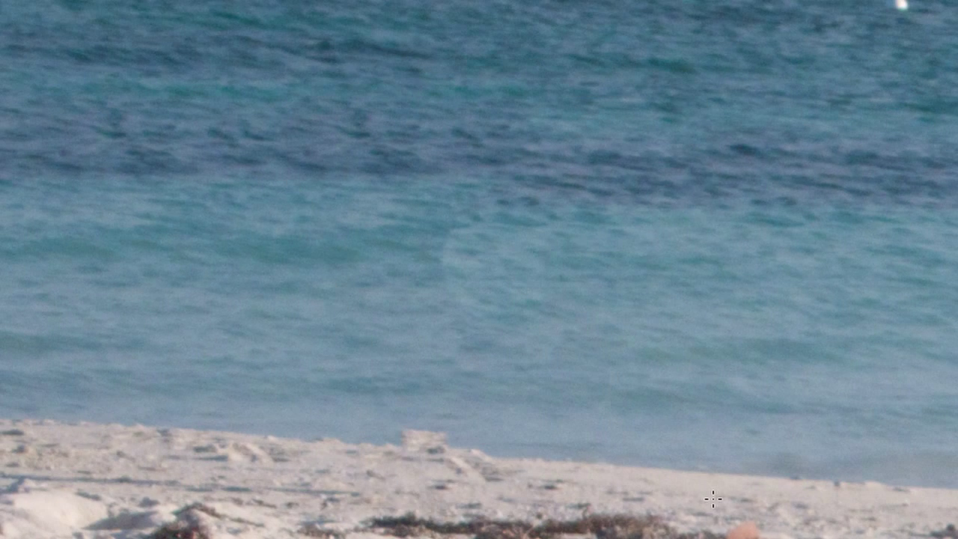
key("ctrl+shift+d")
key("ctrl+d")
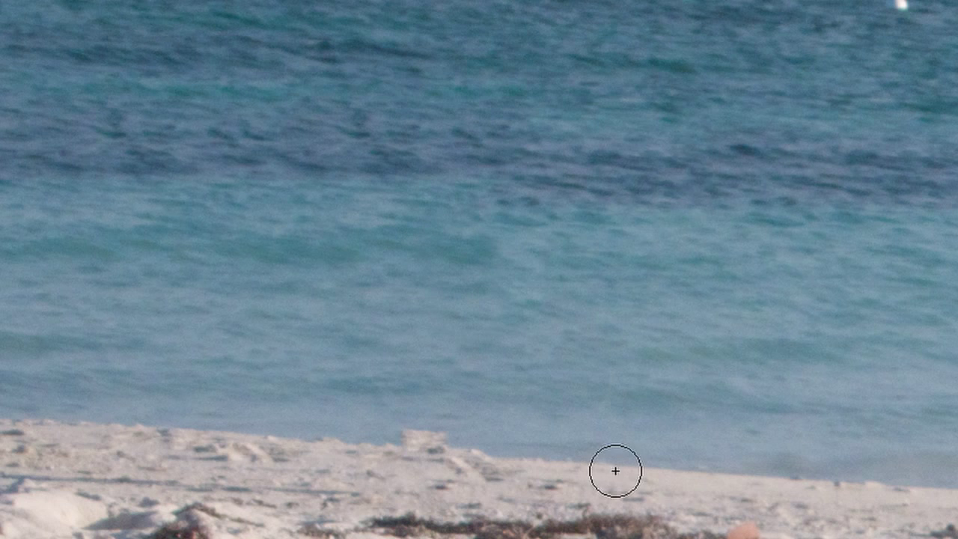
left_click(554, 463, "alt")
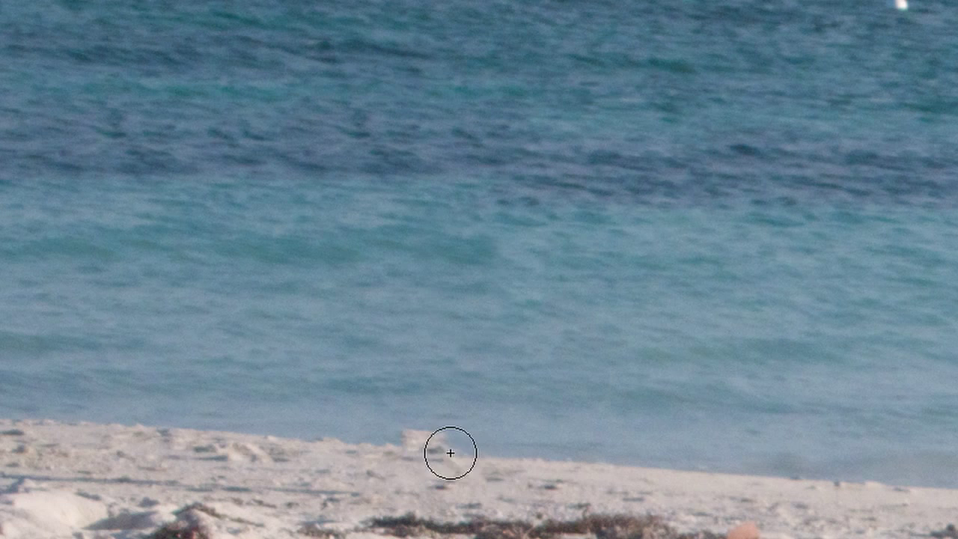
mouse_move(438, 446)
left_mouse_down()
mouse_move(389, 441)
mouse_move(413, 438)
left_mouse_up()
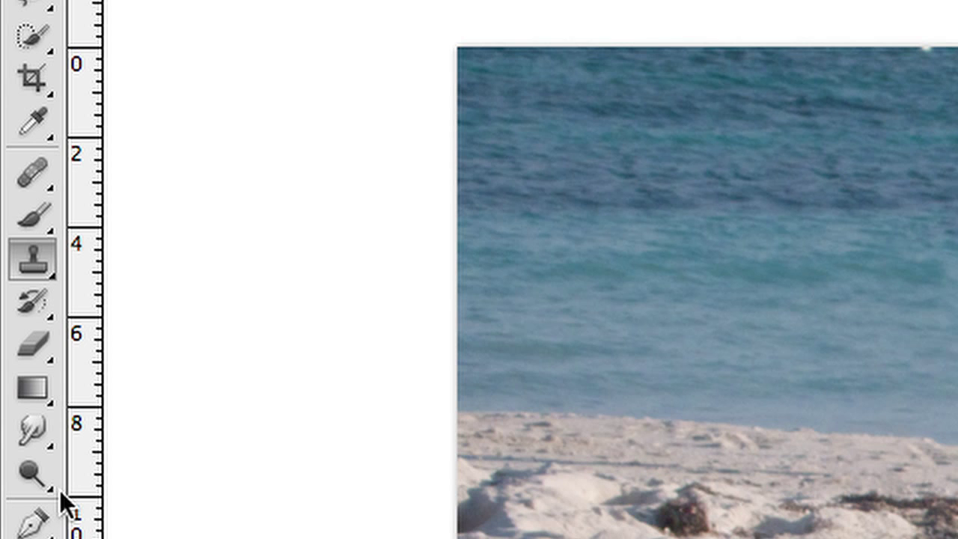
Measure the horizon with the Ruler Tool and straighten the photo to it.
mouse_move(45, 123)
left_mouse_down()
mouse_move(144, 132)
mouse_move(159, 189)
left_mouse_up()
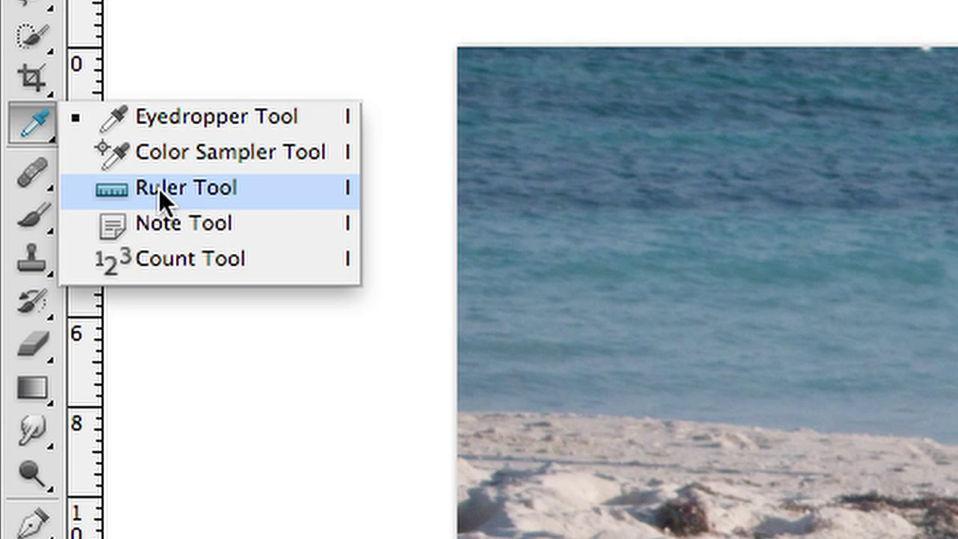
left_click_drag(158, 189, 158, 188)
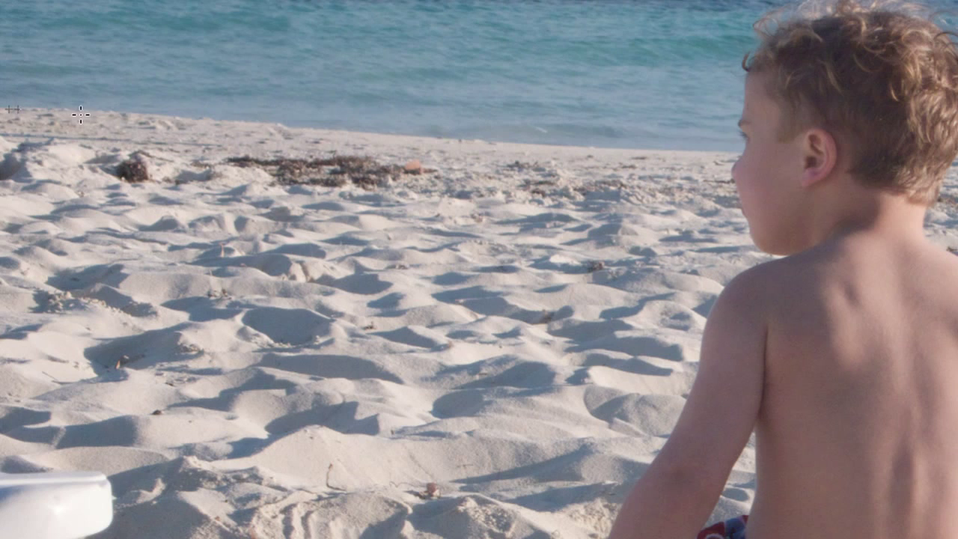
mouse_move(7, 110)
left_mouse_down()
mouse_move(543, 129)
mouse_move(957, 163)
left_mouse_up()
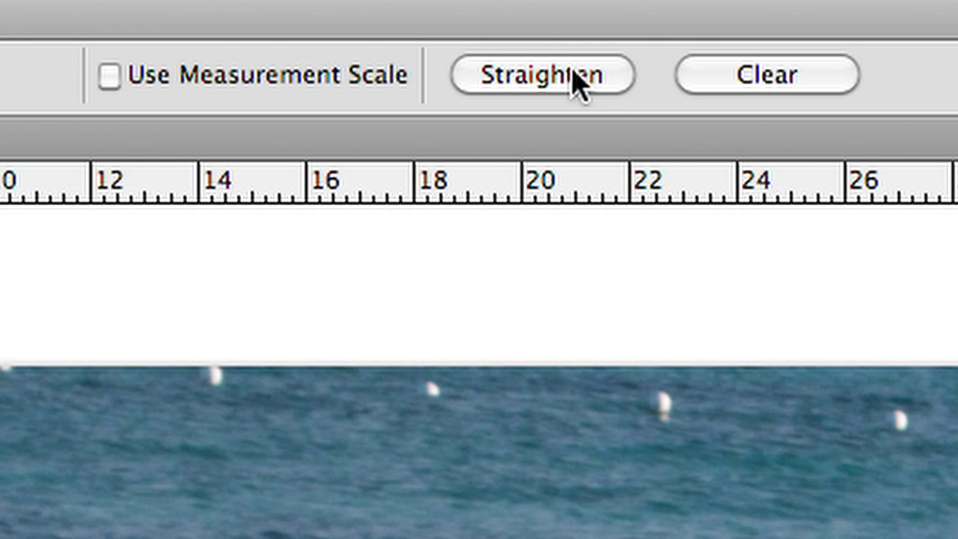
left_click(573, 72)
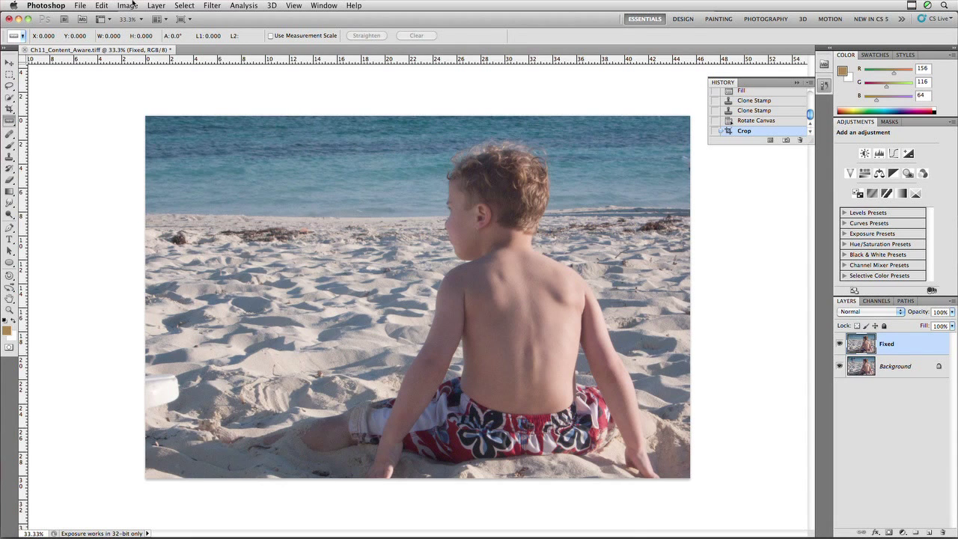
left_click(132, 4)
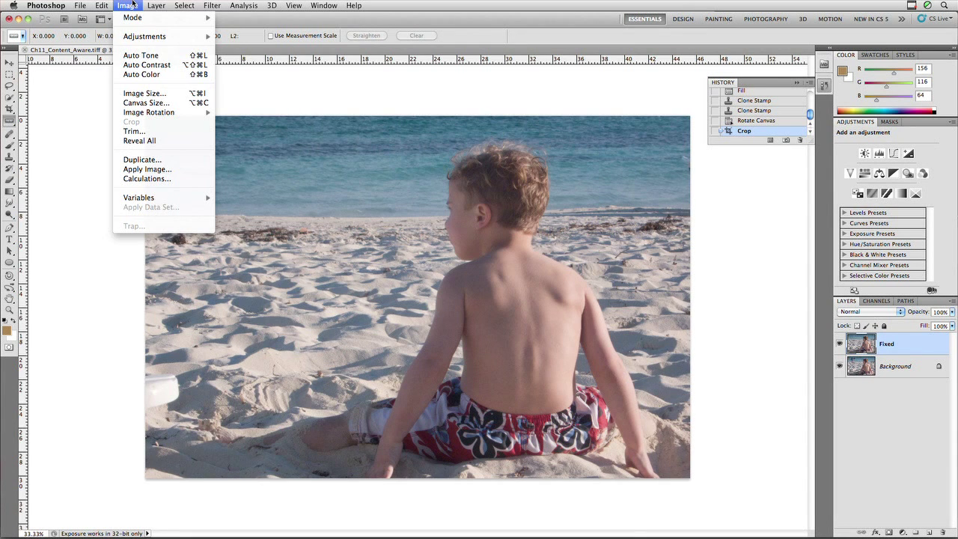
mouse_move(158, 113)
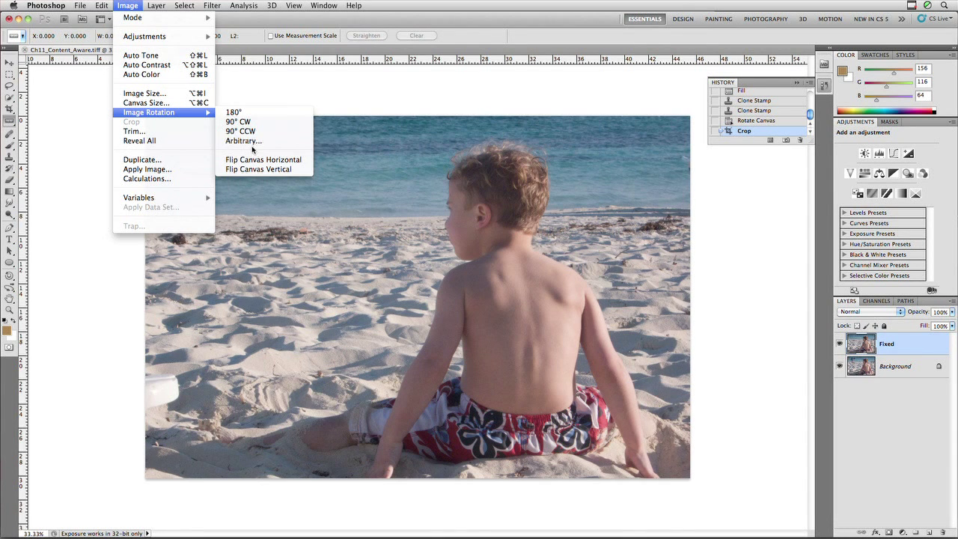
left_click(372, 108)
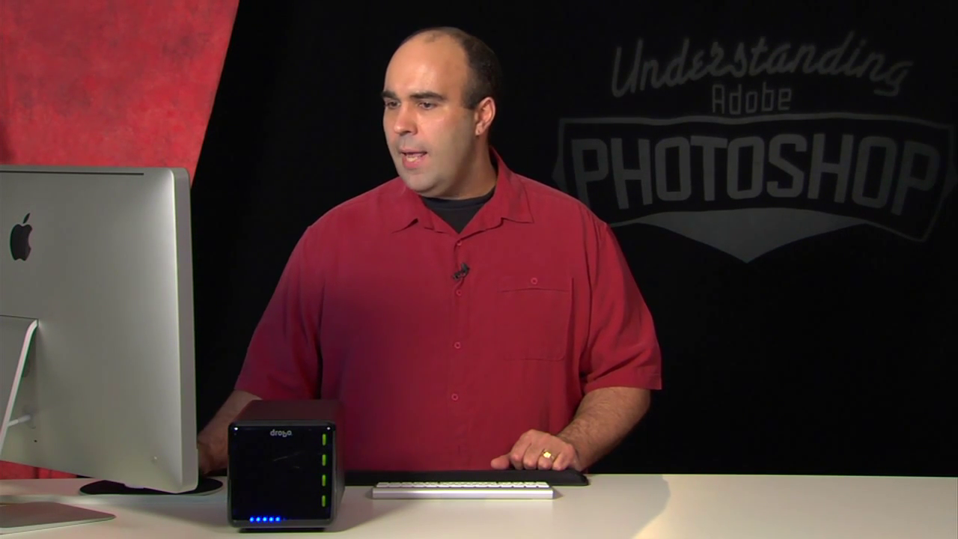
Zoom to 100% and spot-heal the shell and seaweed on the left sand with a smaller brush.
left_click(20, 167)
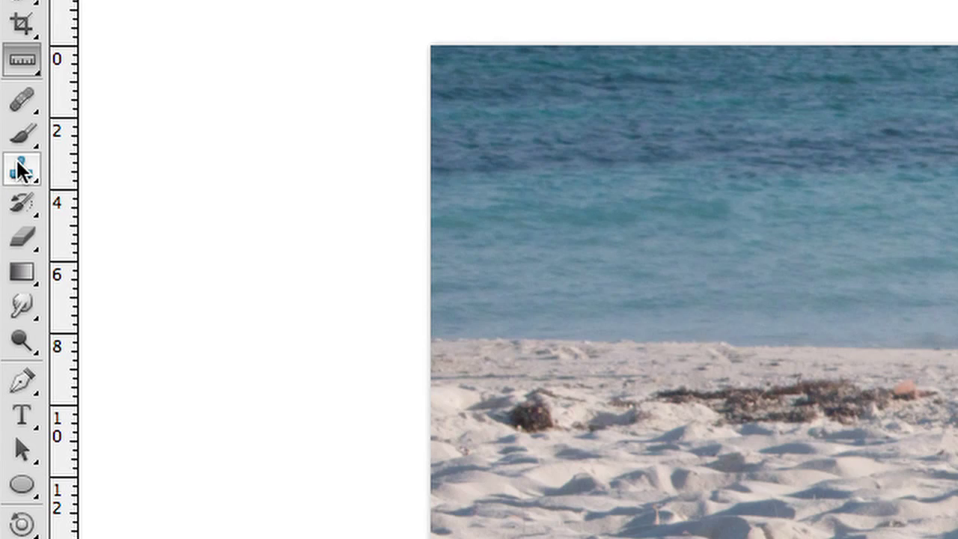
left_click(22, 131)
left_click_drag(26, 101, 99, 99)
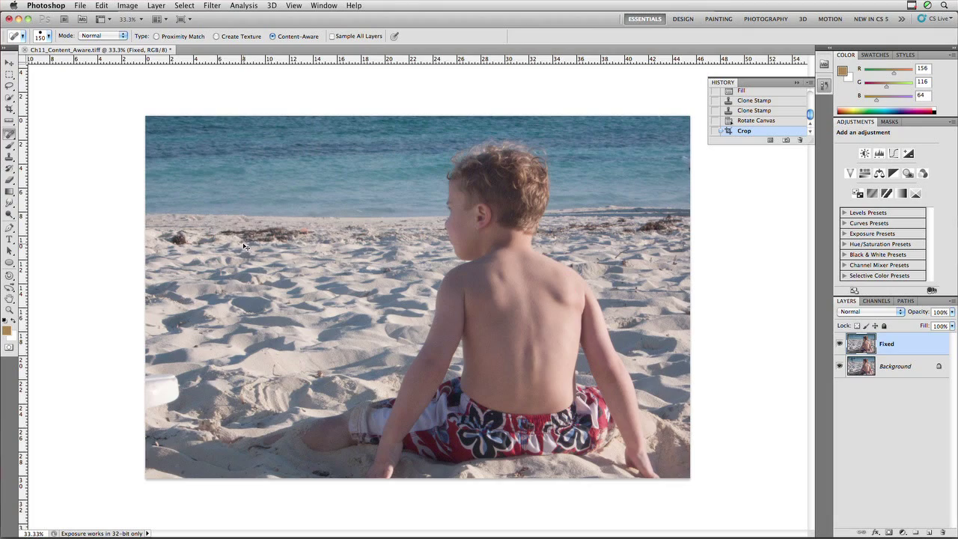
key("super+equal")
key("super+equal")
key("super+equal")
left_click_drag(217, 213, 266, 308)
key("bracketleft")
key("bracketleft")
key("bracketleft")
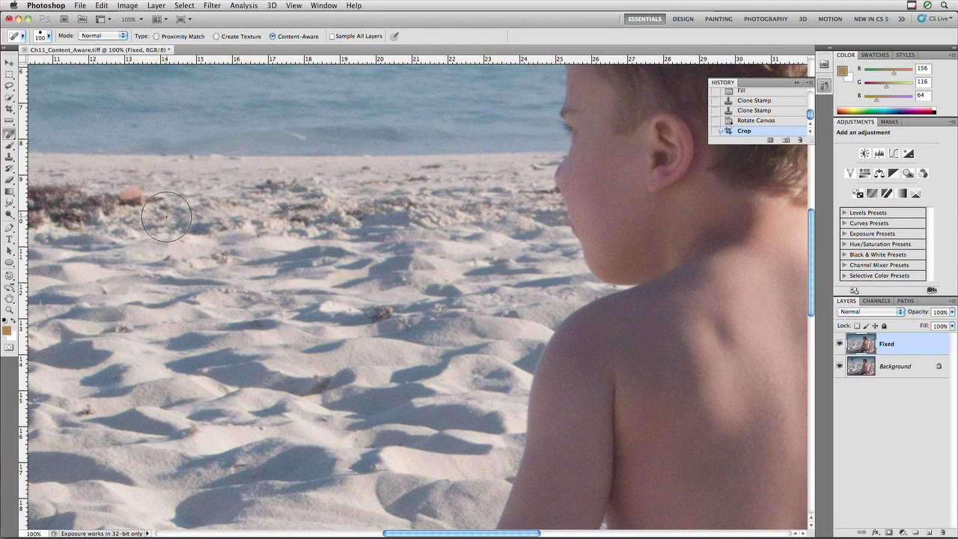
left_click_drag(163, 201, 97, 206)
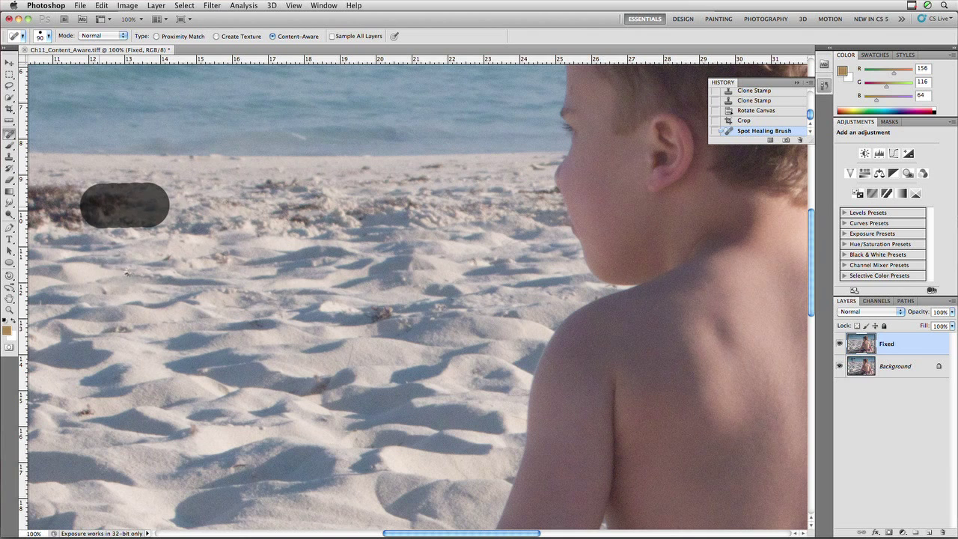
left_click_drag(117, 255, 105, 243)
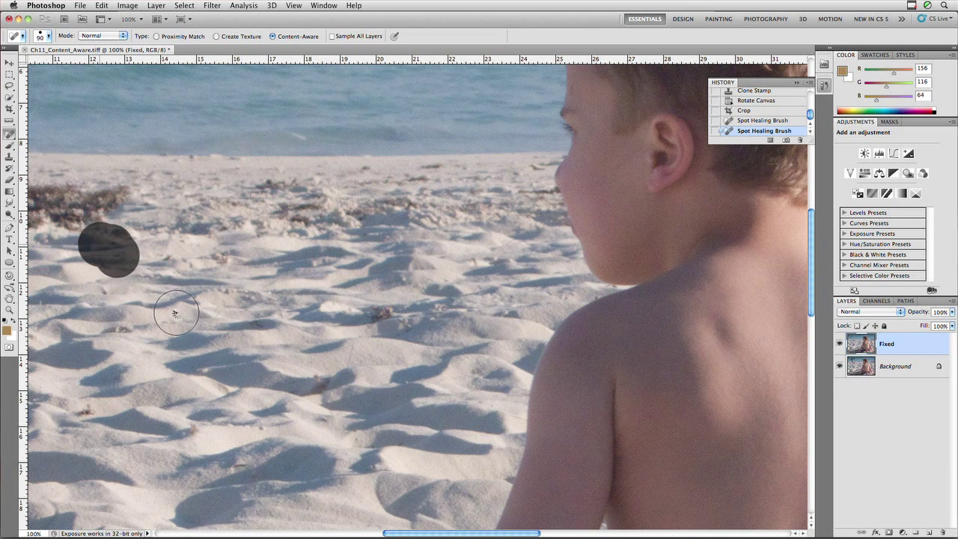
Heal the dark spot, twig and other sand debris, then begin cloning sand over the white object.
left_click_drag(202, 309, 423, 290)
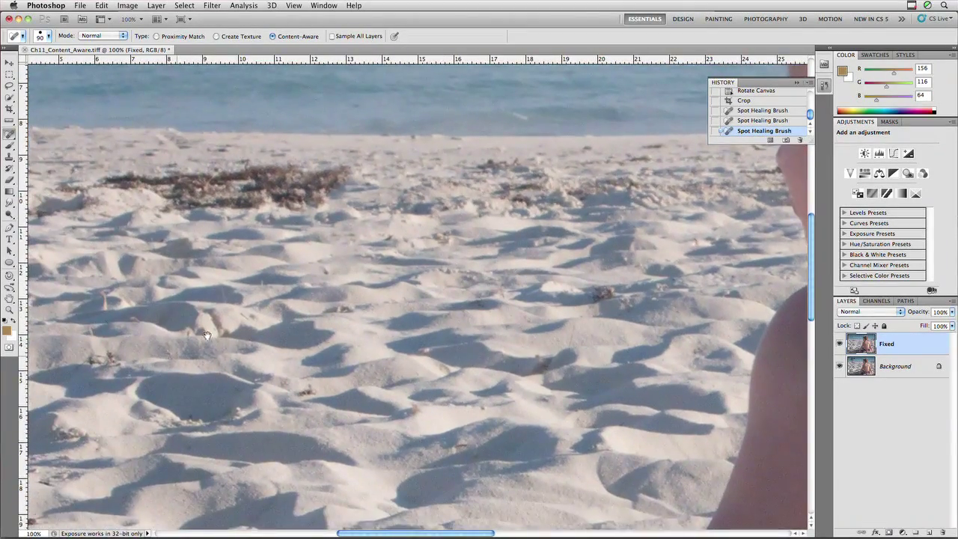
scroll(206, 335, "down", 5)
scroll(217, 329, "left", 10)
left_click_drag(226, 323, 198, 344)
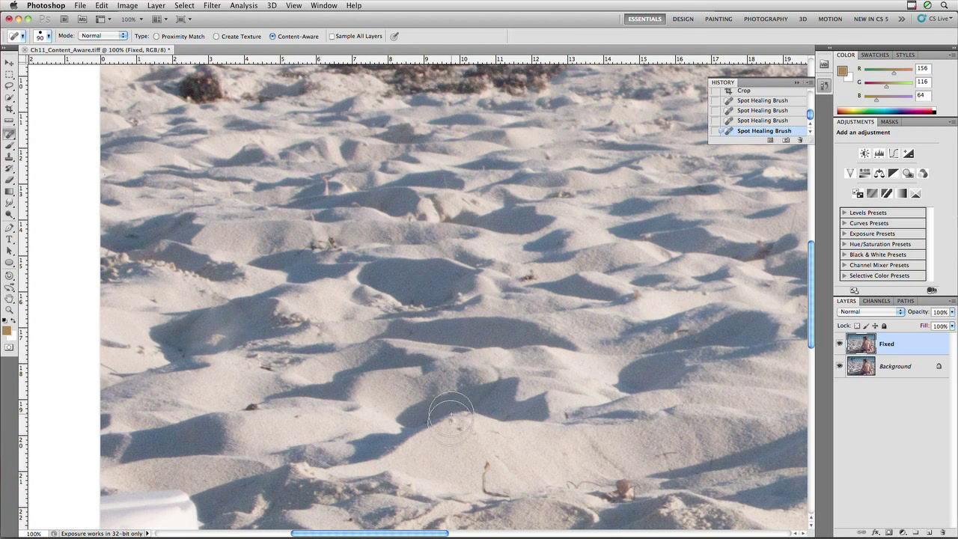
left_click_drag(479, 470, 525, 470)
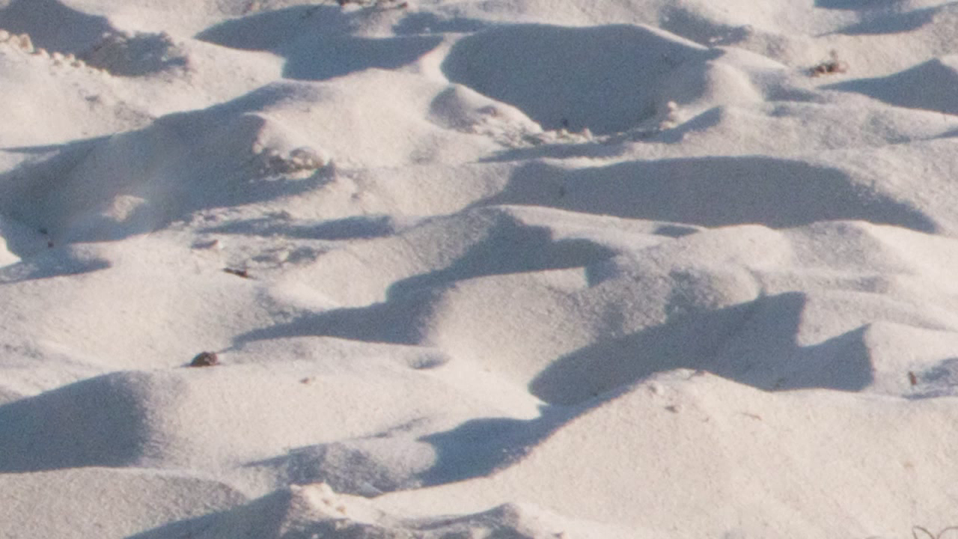
left_click_drag(890, 397, 839, 8)
left_click_drag(418, 281, 440, 307)
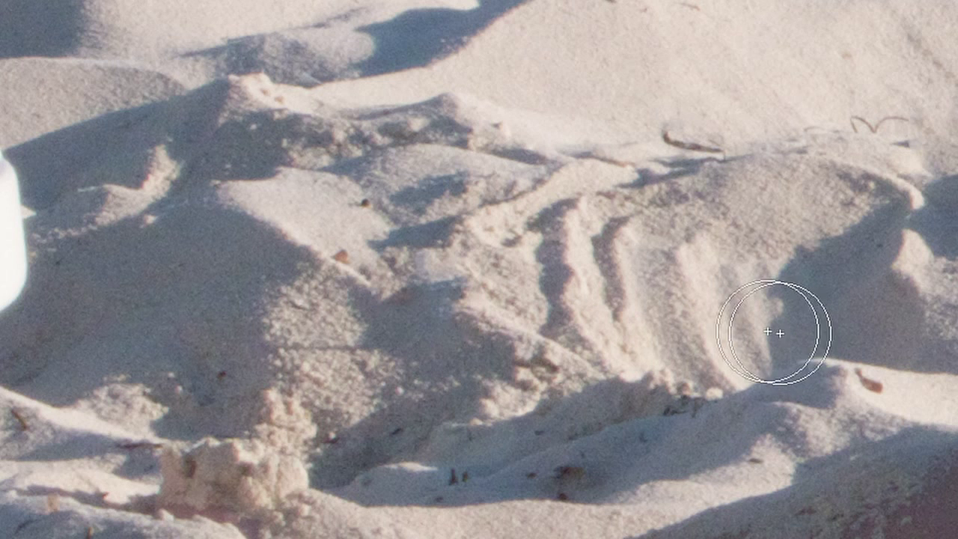
left_click_drag(25, 155, 9, 154)
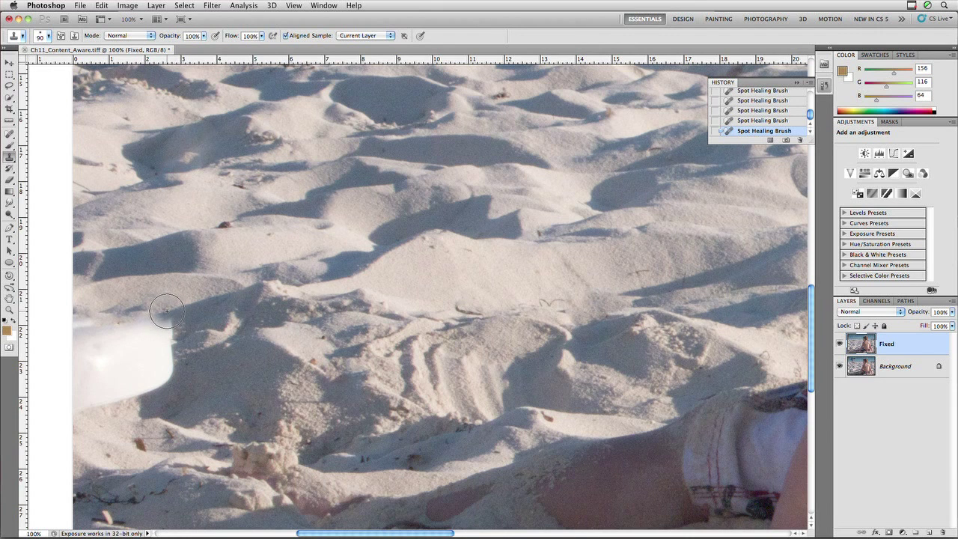
mouse_move(164, 311)
left_mouse_down()
mouse_move(132, 332)
mouse_move(103, 334)
mouse_move(120, 343)
mouse_move(80, 344)
mouse_move(90, 317)
left_mouse_up()
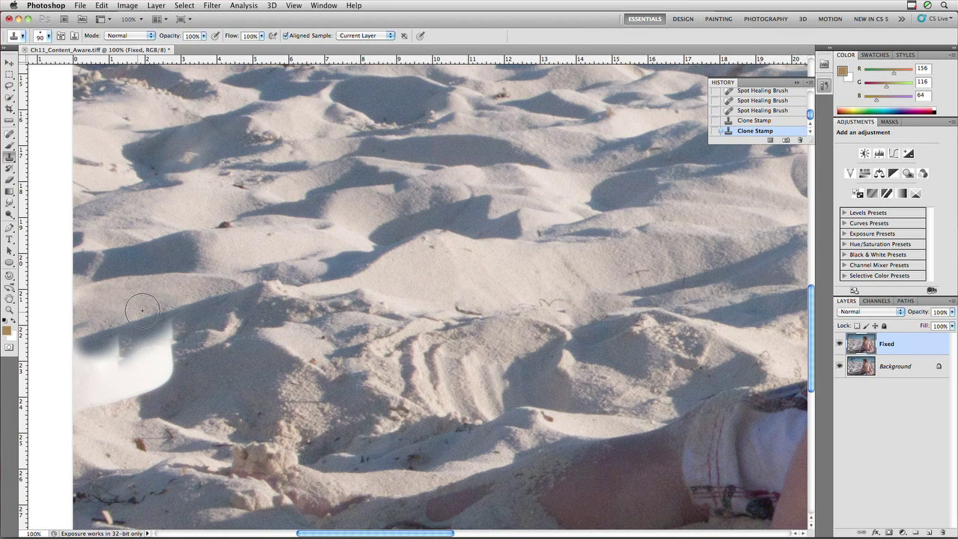
Clone sand over the rest of the white object, undoing an accidental Pattern Stamp stroke.
left_click(90, 321)
mouse_move(131, 318)
left_mouse_down()
mouse_move(175, 331)
mouse_move(148, 385)
mouse_move(125, 399)
mouse_move(90, 398)
mouse_move(112, 389)
mouse_move(75, 368)
mouse_move(90, 358)
left_mouse_up()
mouse_move(171, 353)
left_mouse_down()
mouse_move(79, 367)
mouse_move(81, 380)
mouse_move(78, 366)
mouse_move(77, 376)
left_mouse_up()
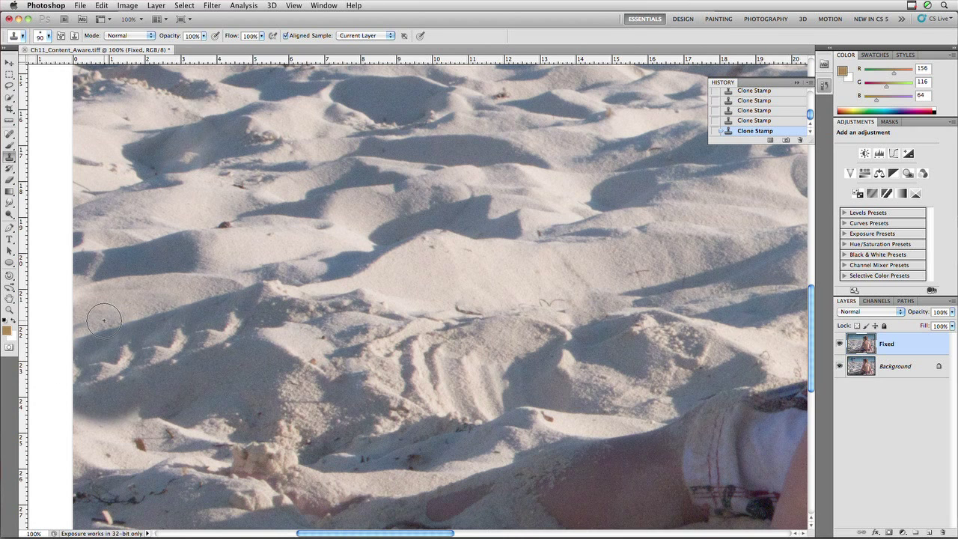
key("shift+s")
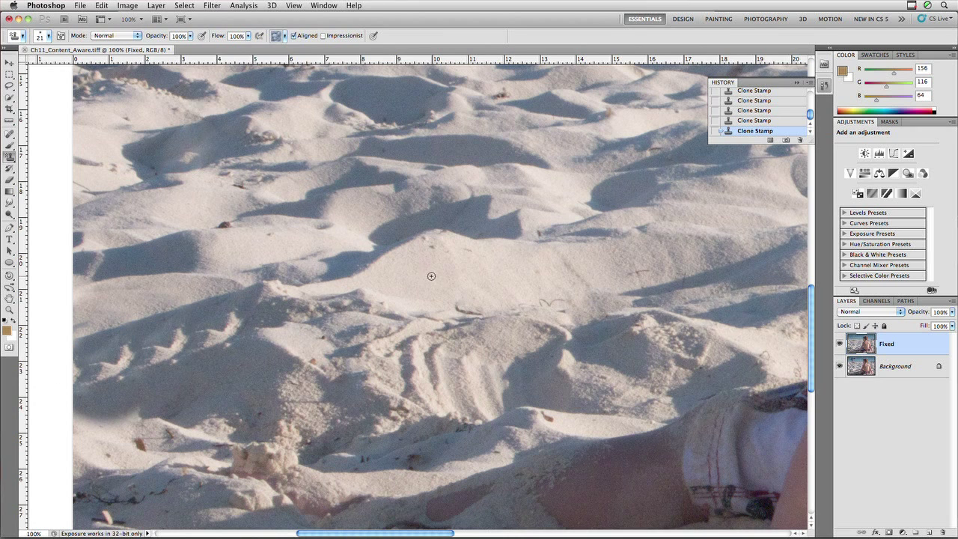
key("ctrl+z")
key("shift+s")
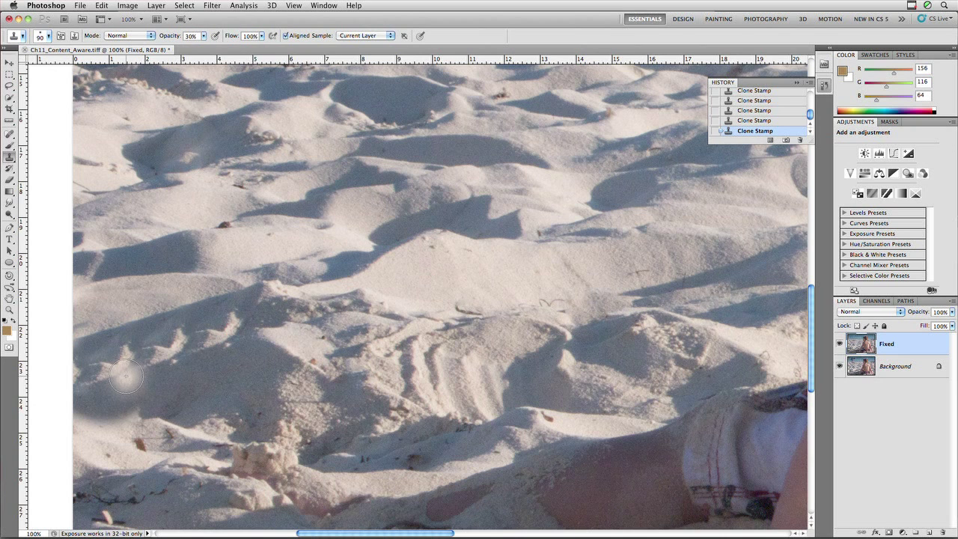
mouse_move(71, 367)
left_mouse_down()
mouse_move(85, 386)
mouse_move(95, 380)
mouse_move(82, 387)
mouse_move(81, 377)
mouse_move(112, 374)
mouse_move(88, 397)
left_mouse_up()
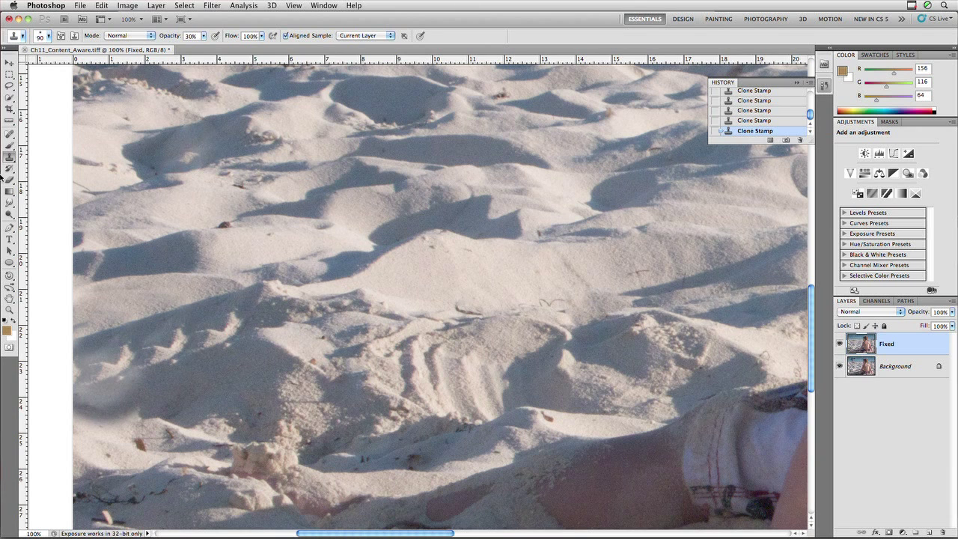
left_click(9, 135)
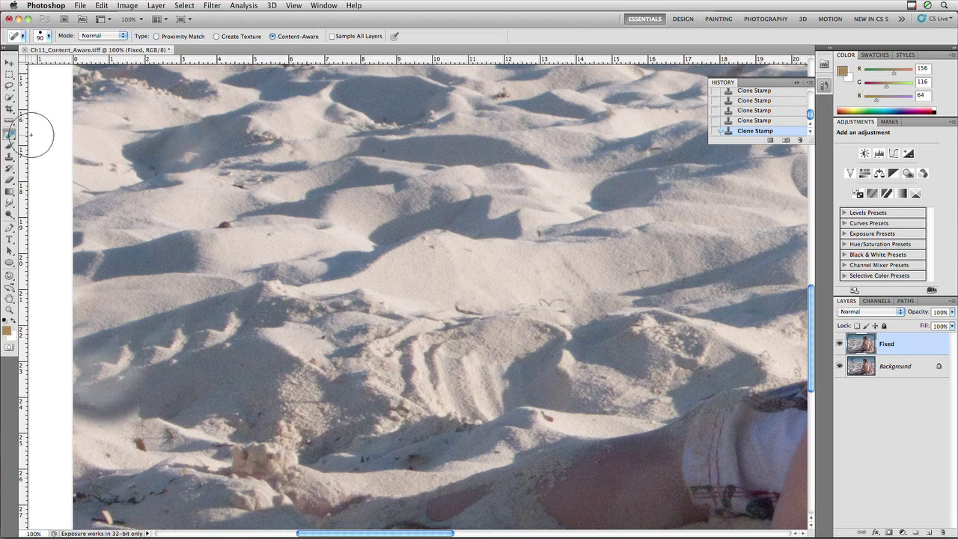
Spot-heal the remaining specks in the lower-left sand and zoom out to 33.3%.
mouse_move(142, 367)
left_mouse_down()
mouse_move(112, 380)
mouse_move(135, 387)
mouse_move(89, 376)
mouse_move(88, 346)
left_mouse_up()
left_click_drag(155, 348, 121, 365)
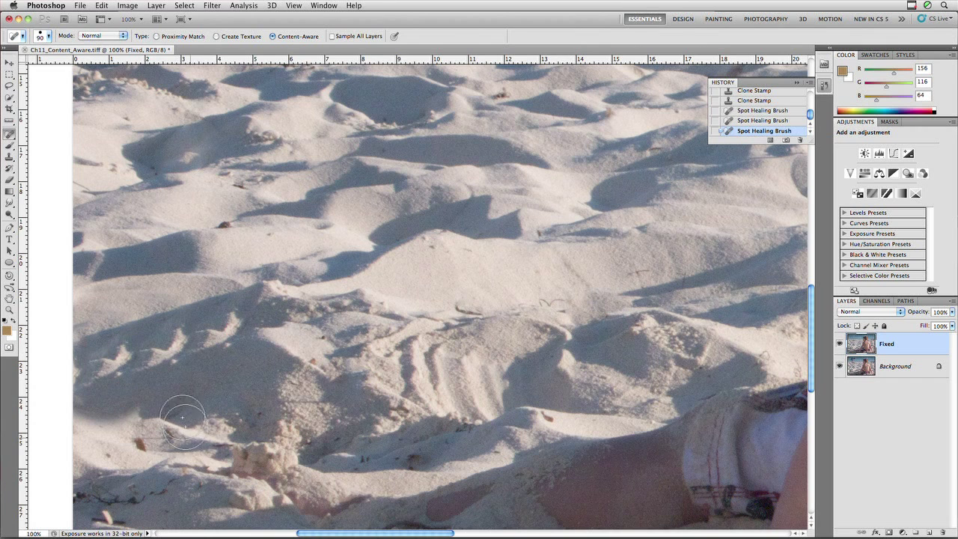
left_click(188, 371)
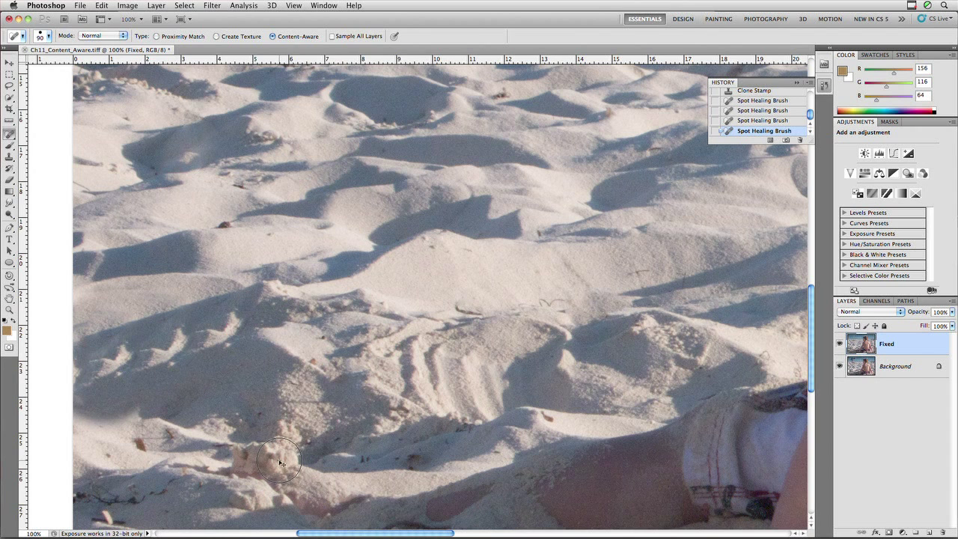
key("super+minus")
key("super+minus")
key("super+minus")
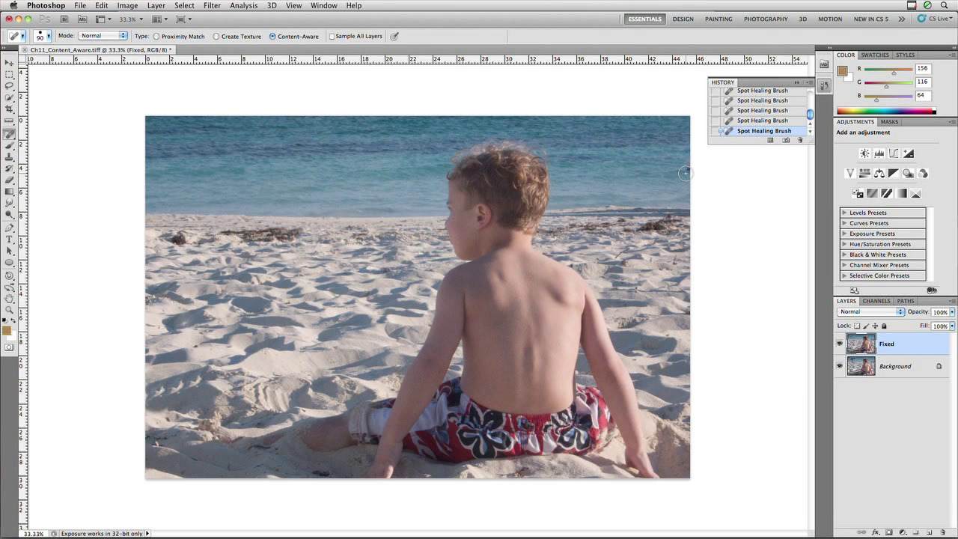
Clone over two blemishes at the right edge and add a Vibrance adjustment layer.
key("s")
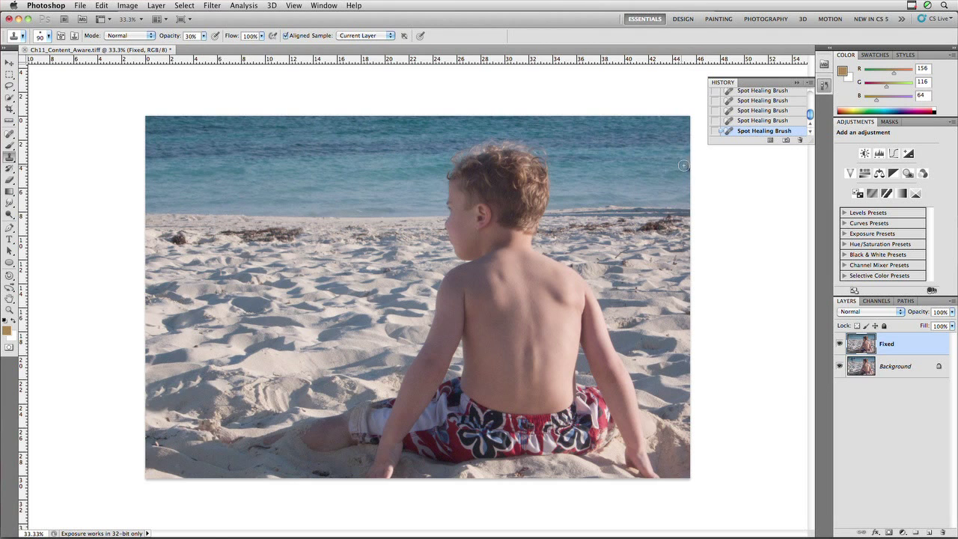
left_click(687, 166)
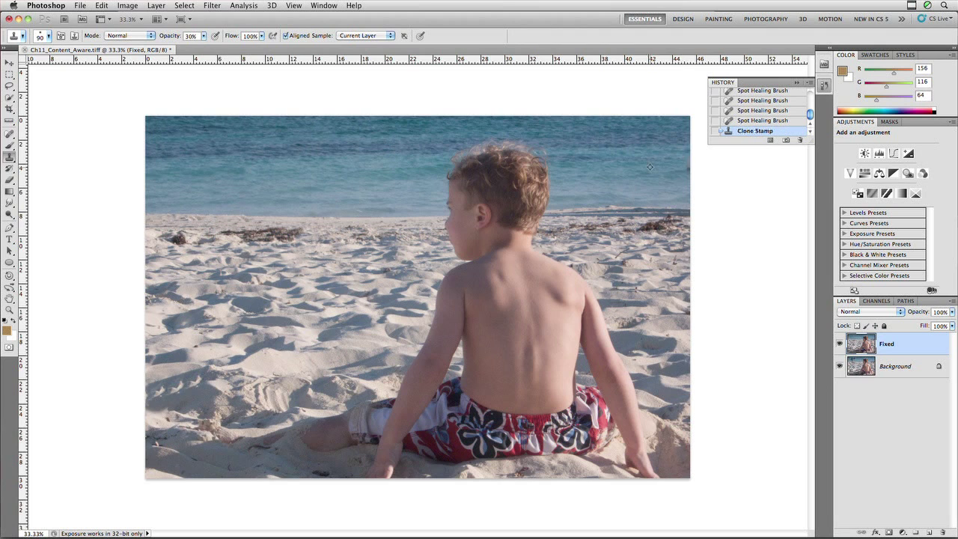
left_click(687, 173)
left_click(849, 173)
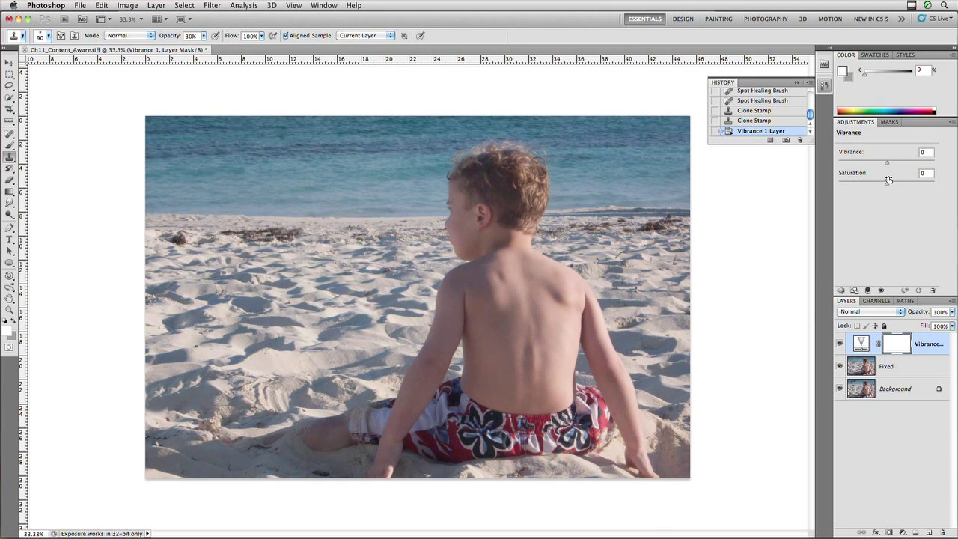
Set Vibrance to +75 and Saturation to +23, comparing against the unadjusted photo.
left_click_drag(890, 165, 912, 165)
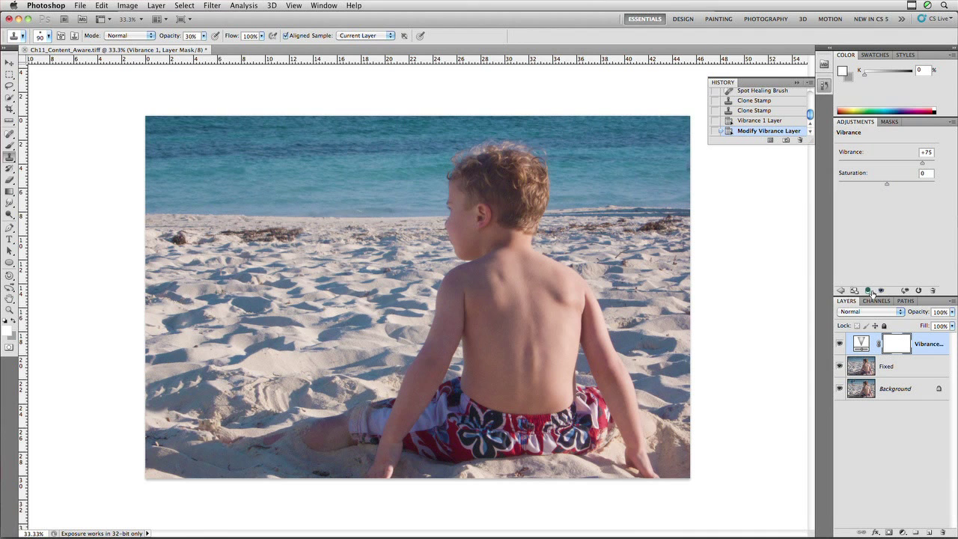
left_click(881, 291)
left_click(881, 292)
left_click(890, 184)
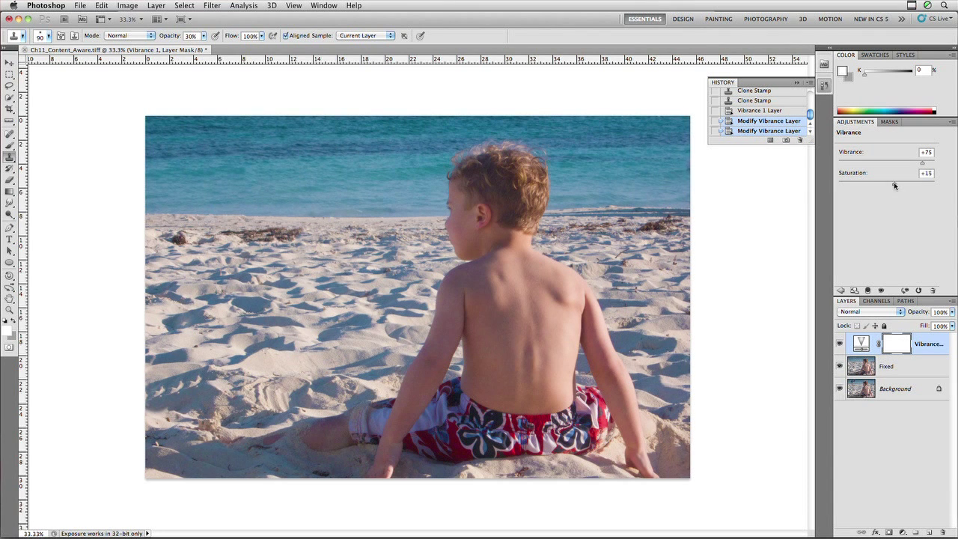
left_click_drag(894, 184, 897, 184)
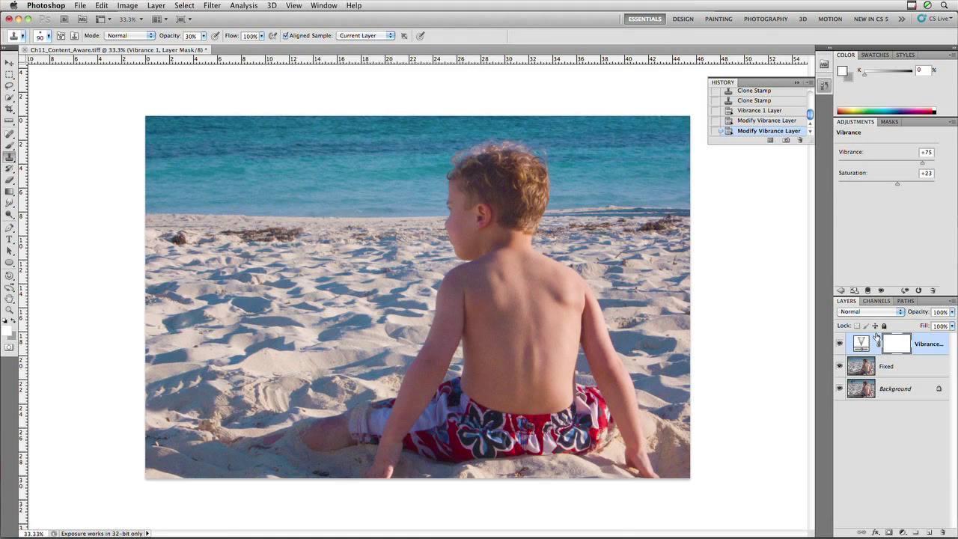
left_click(865, 366)
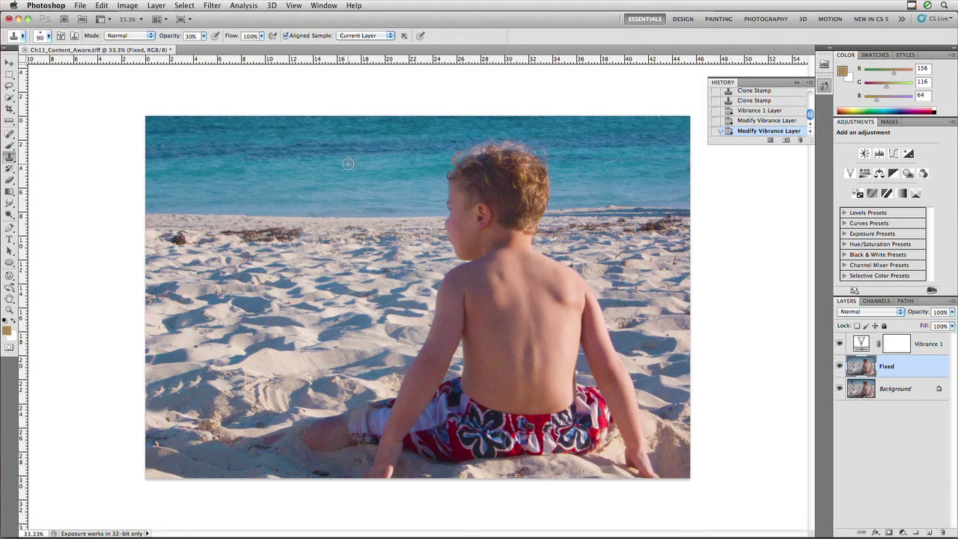
Stretch the Fixed layer out to the left with Content-Aware Scale, with Protect Skin Tones on.
left_click(101, 5)
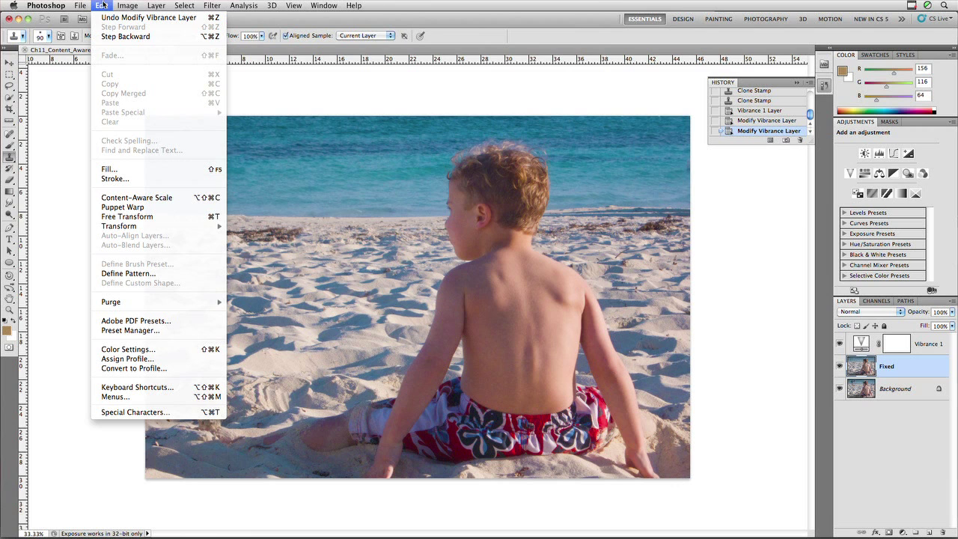
left_click(132, 197)
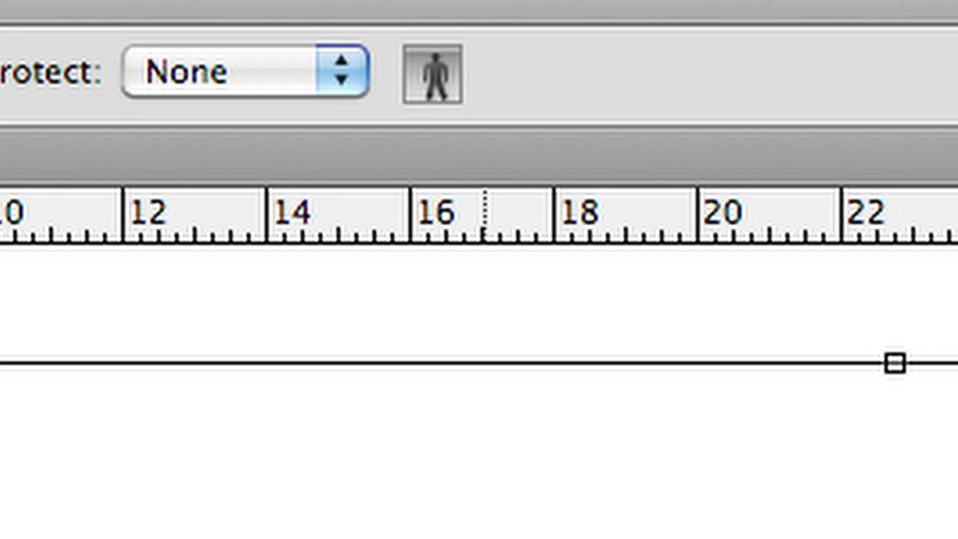
left_click(444, 73)
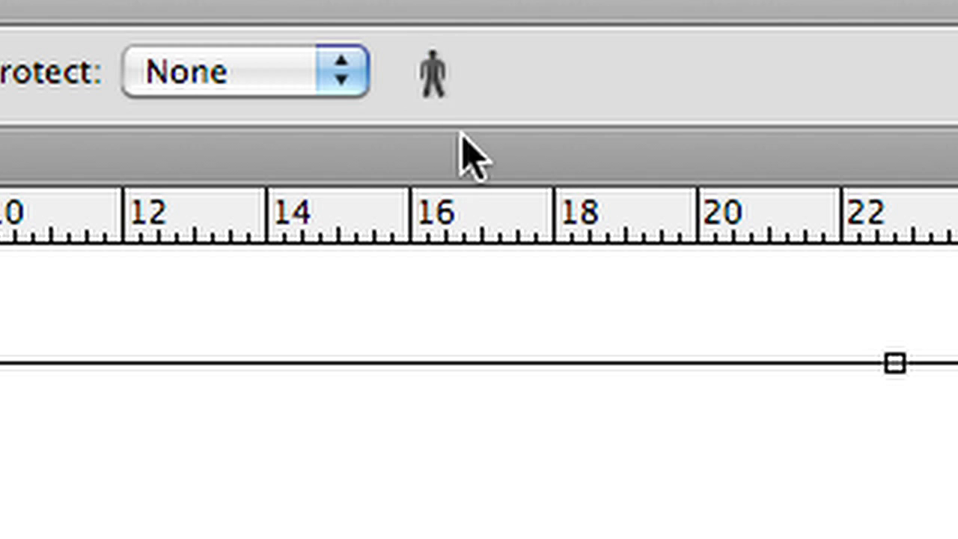
left_click(451, 78)
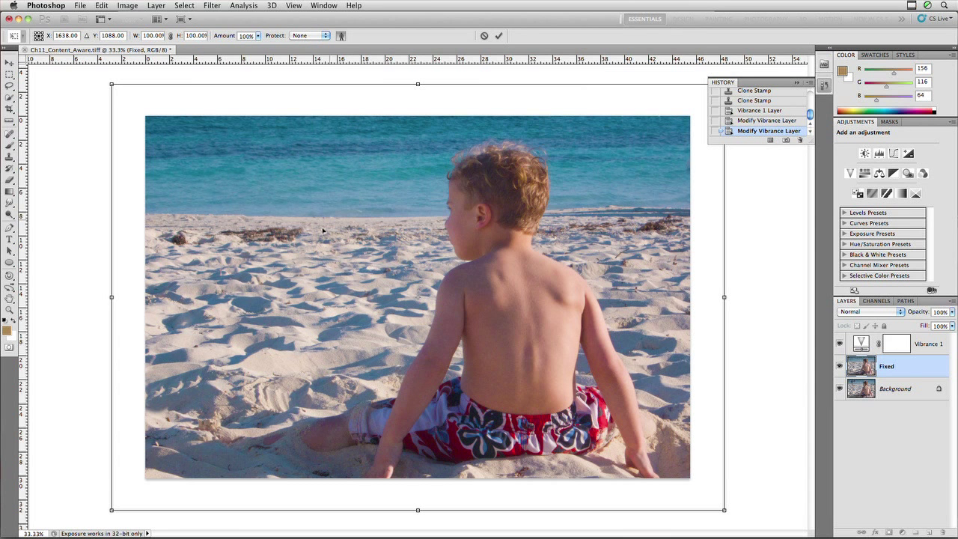
mouse_move(111, 297)
left_mouse_down()
mouse_move(34, 297)
mouse_move(109, 298)
mouse_move(42, 297)
mouse_move(98, 297)
left_mouse_up()
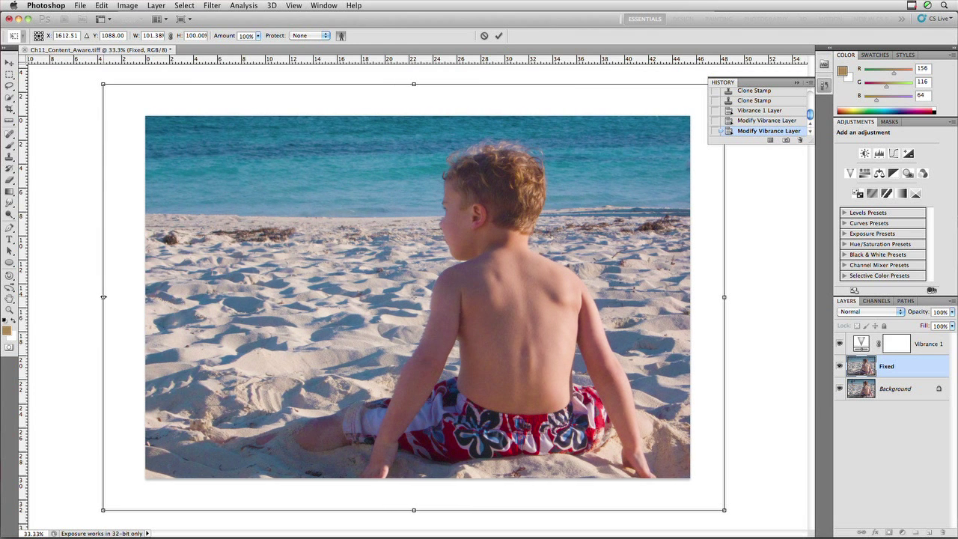
key("Return")
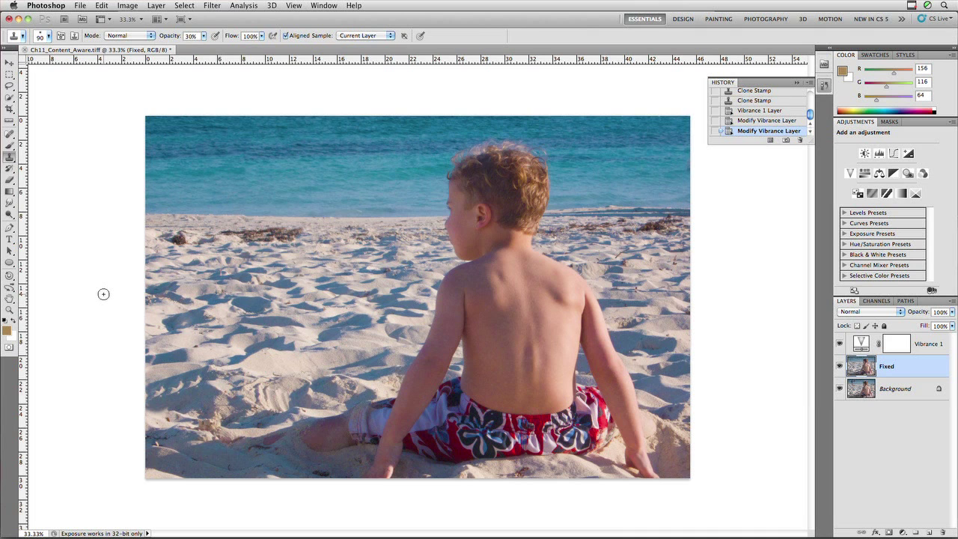